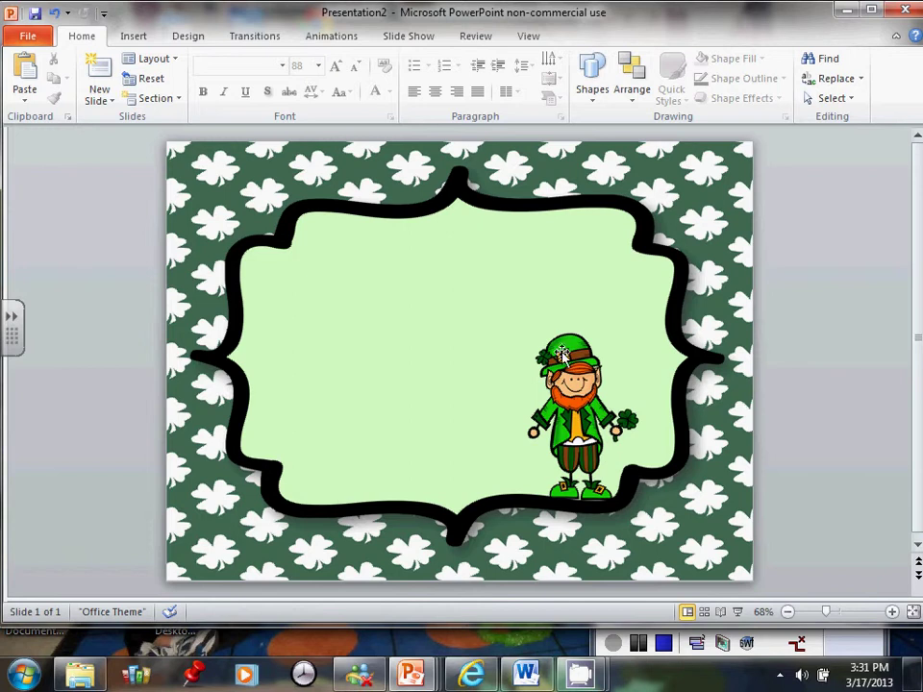
- Apply the Drop Shadow Rectangle picture style to the leprechaun image
left_click(563, 409)
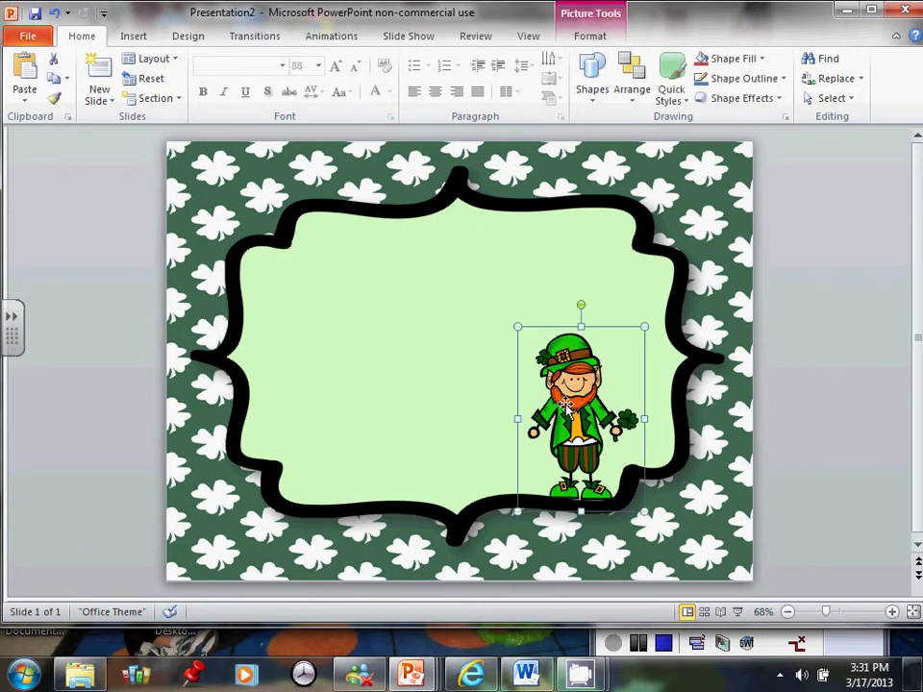
left_click(606, 21)
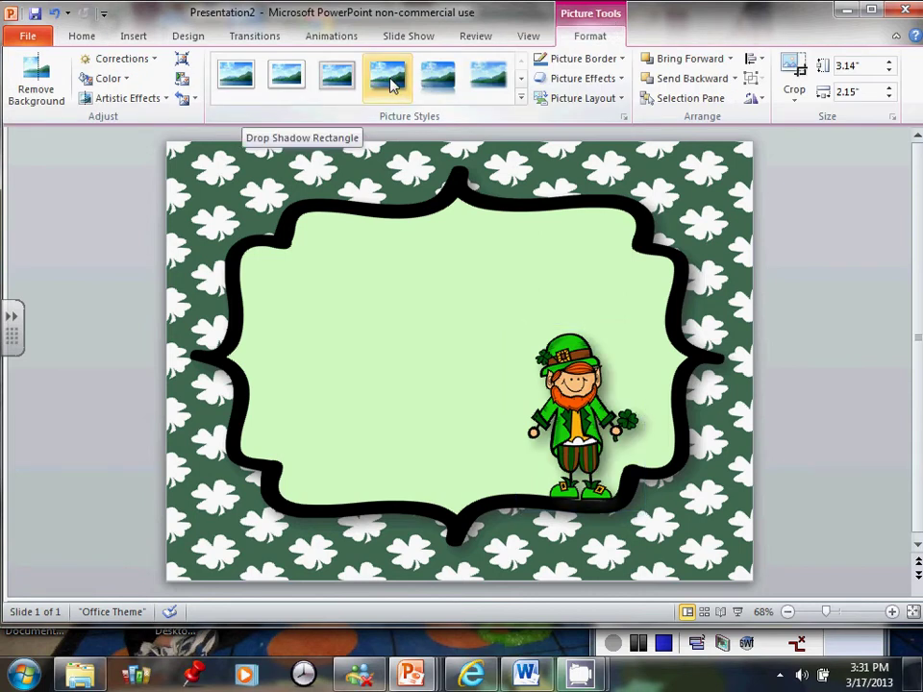
left_click(393, 84)
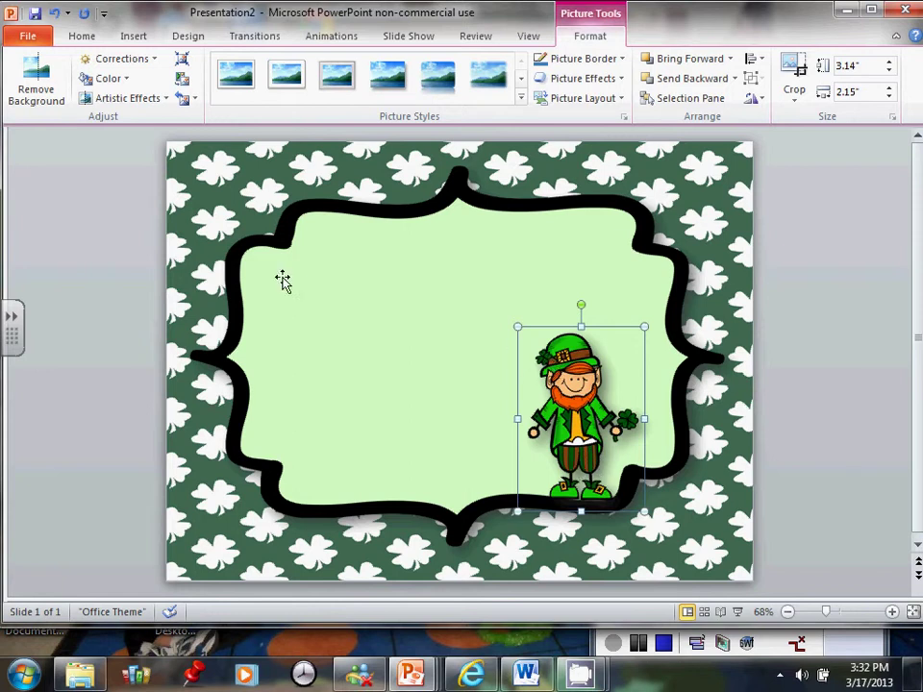
left_click(104, 79)
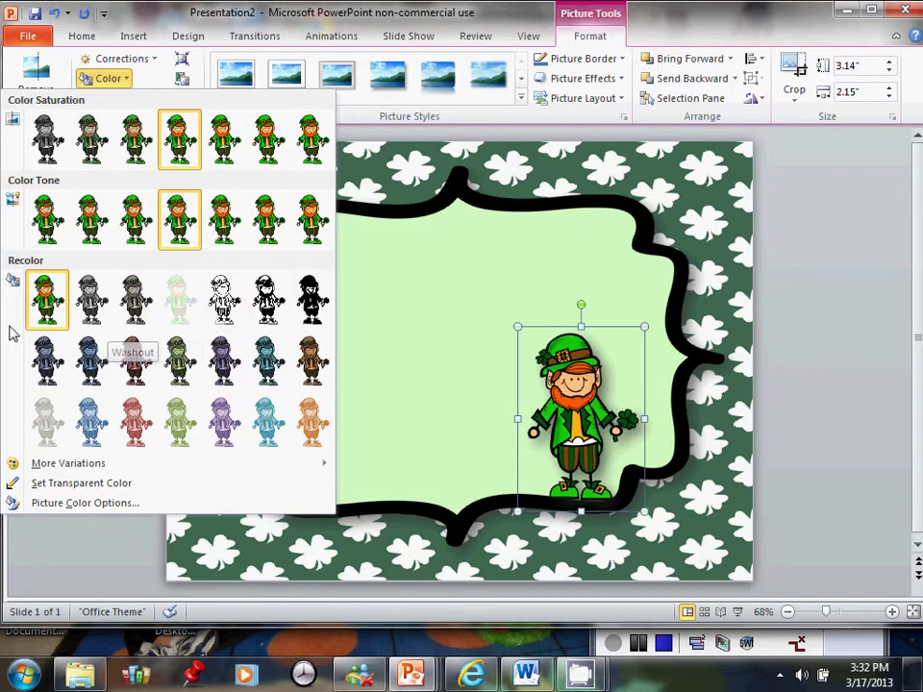
left_click(44, 313)
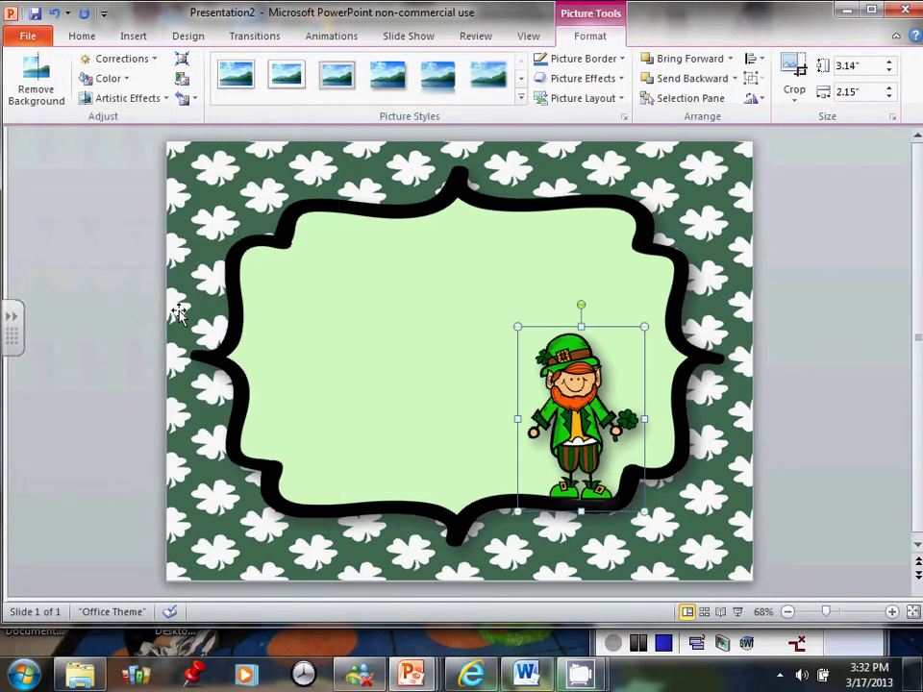
left_click(732, 501)
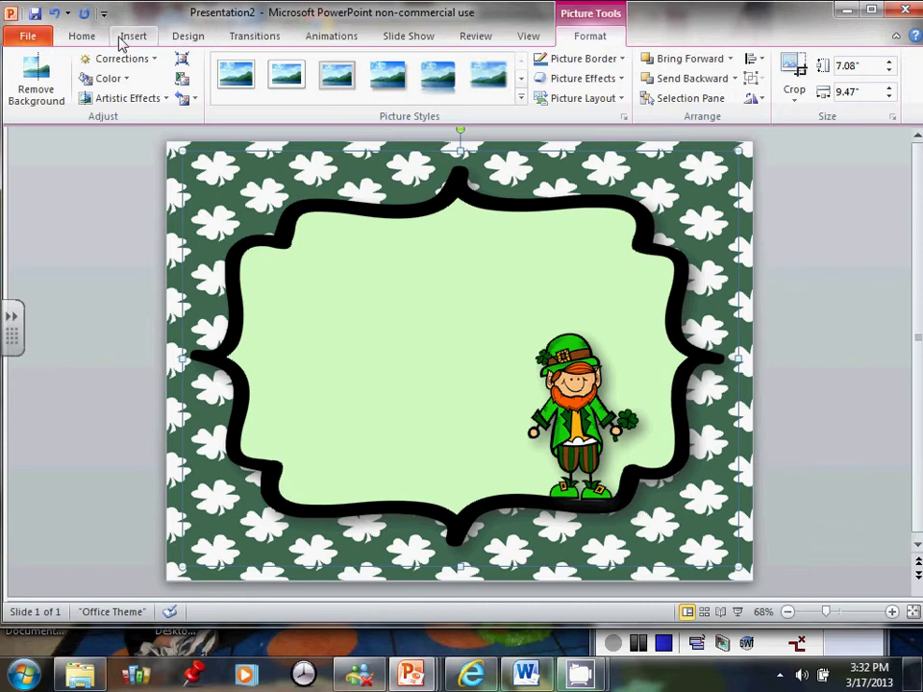
- Insert the long-stemmed green shamrock from the "shamrock" clip art results and close the clip art search
left_click(128, 38)
left_click(107, 81)
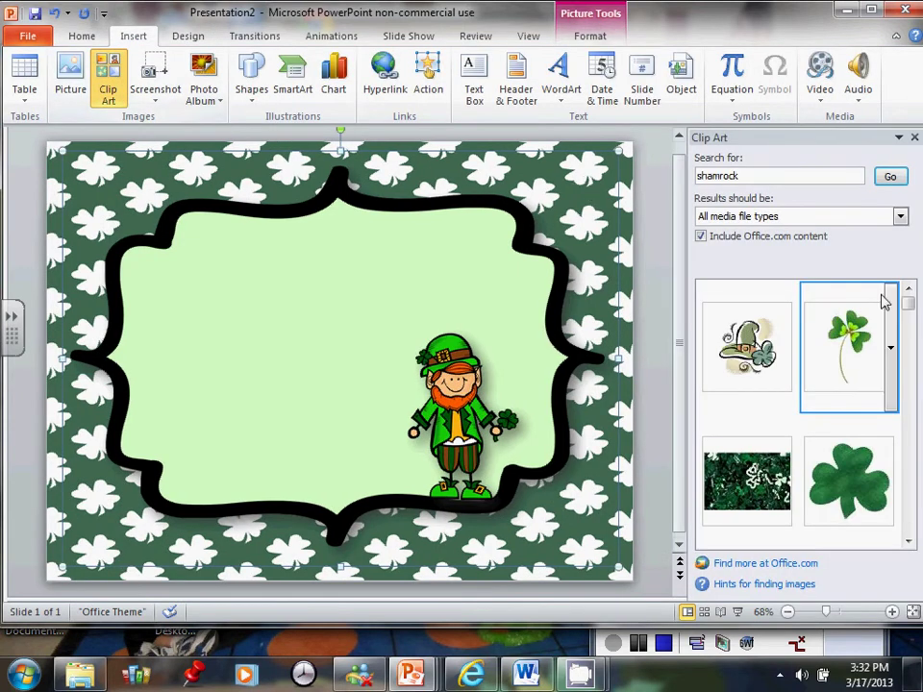
left_click(808, 358)
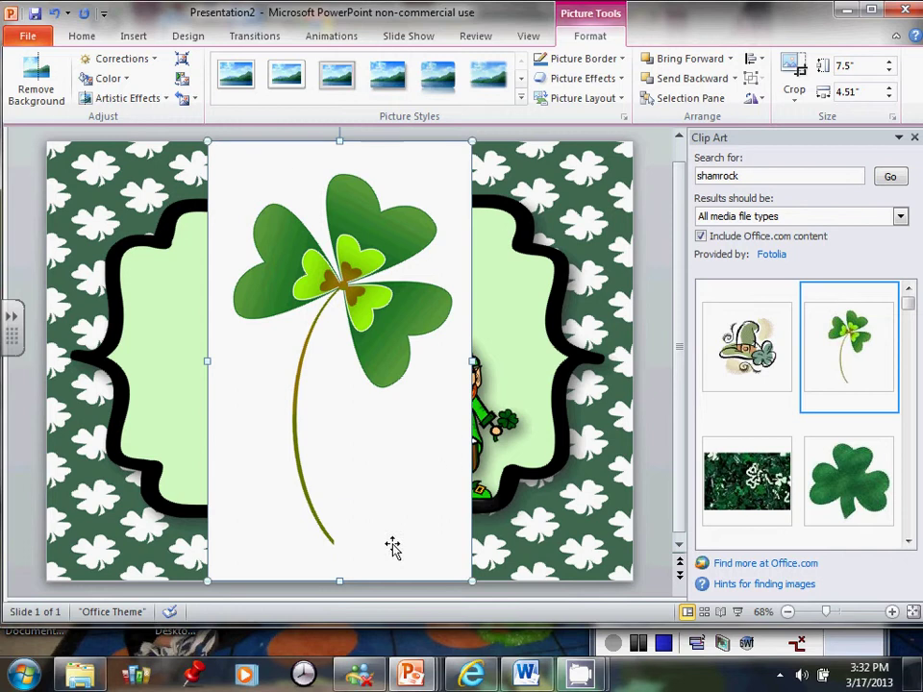
left_click(914, 137)
- Shrink the shamrock picture to about 2.78" high by 1.67" wide and move it over the frame's upper right corner
left_click_drag(327, 140, 493, 419)
left_click_drag(343, 426, 671, 273)
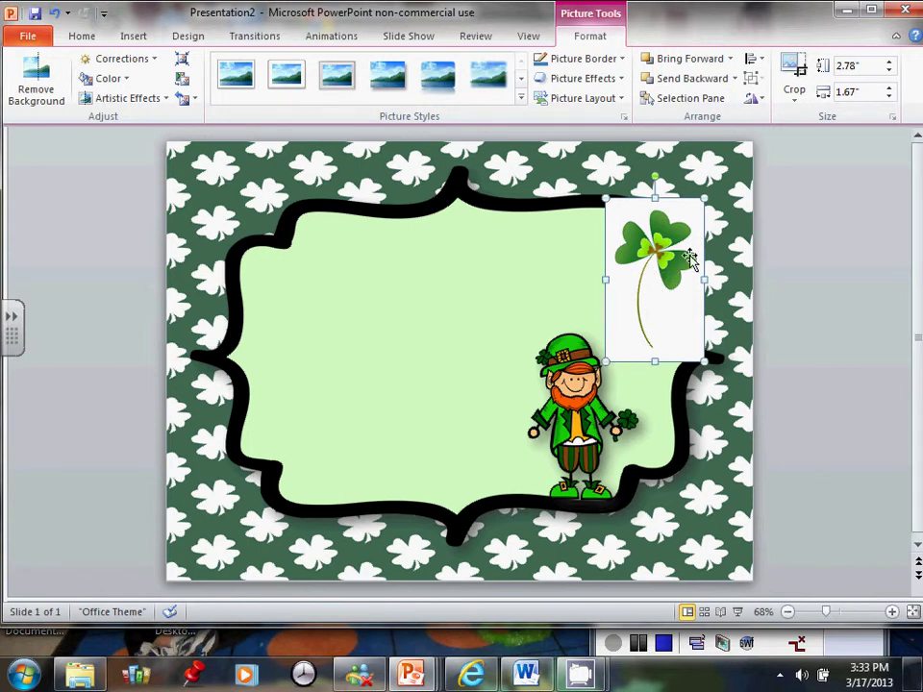
left_click_drag(631, 262, 659, 272)
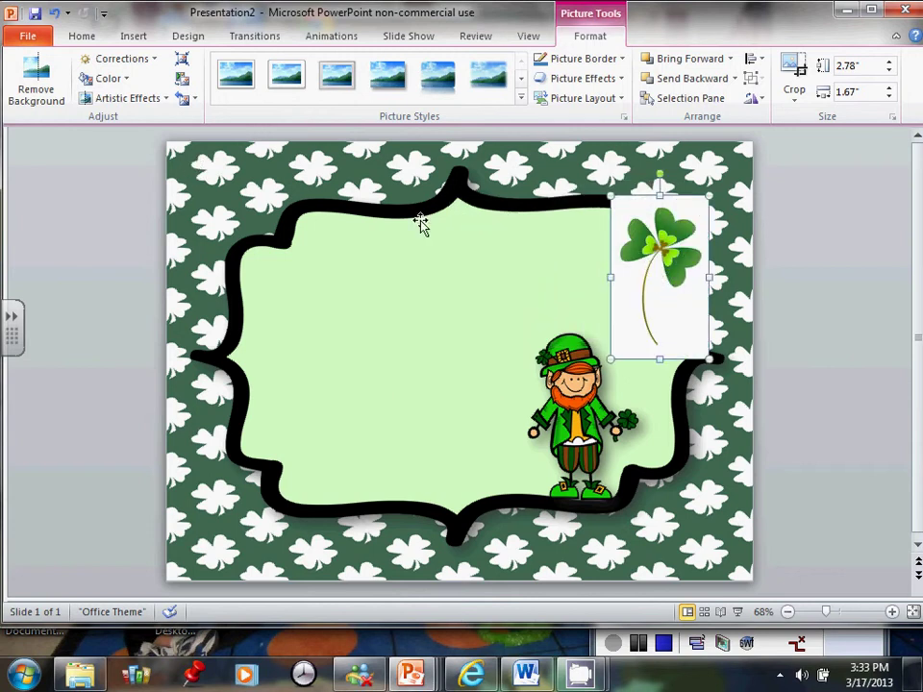
left_click(762, 262)
- Make the shamrock picture's white background transparent with Set Transparent Color
left_click(673, 276)
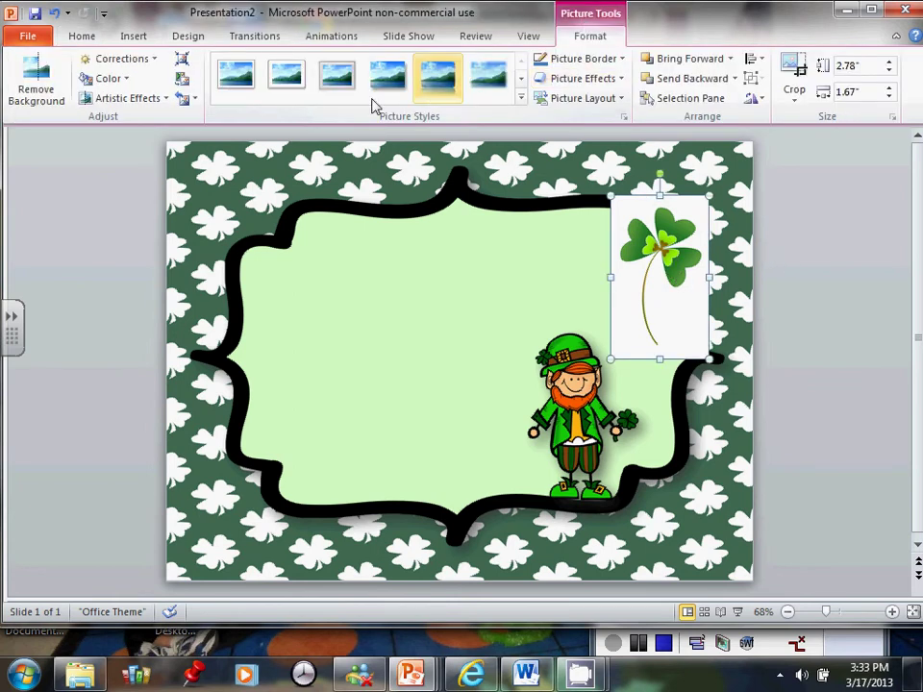
left_click(96, 79)
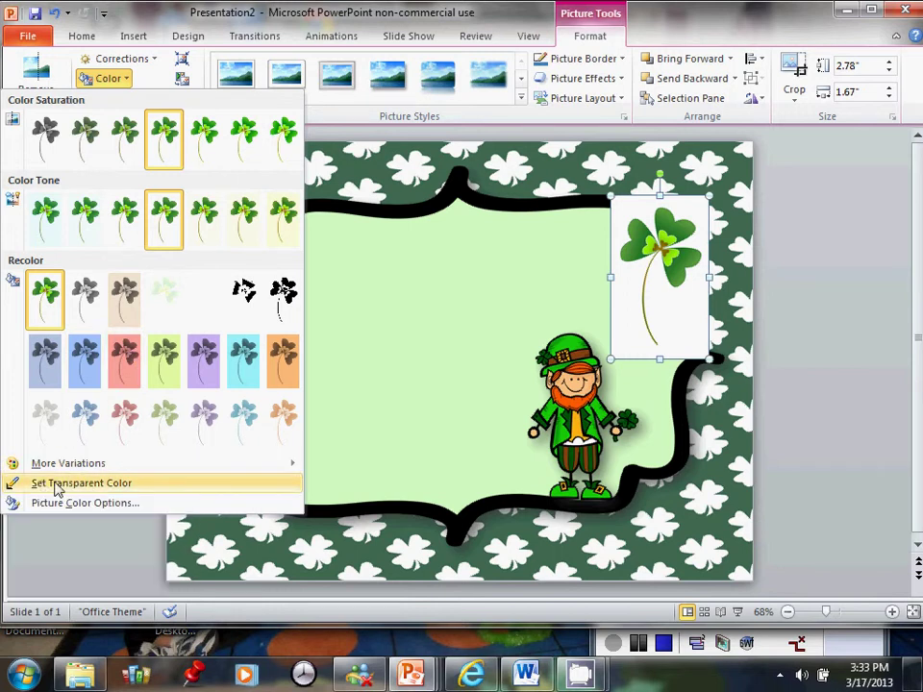
left_click(108, 490)
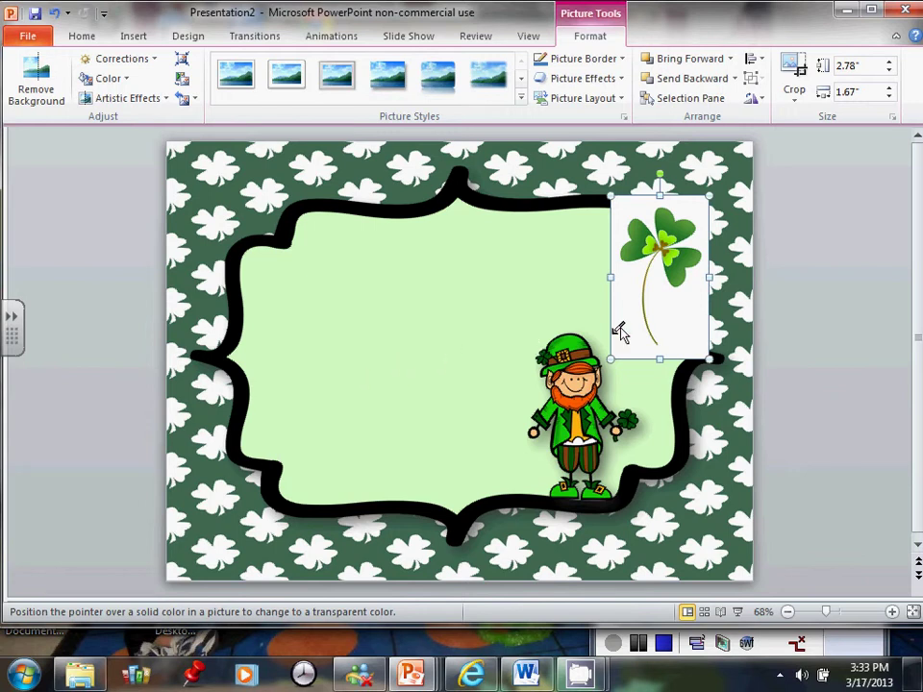
left_click(677, 317)
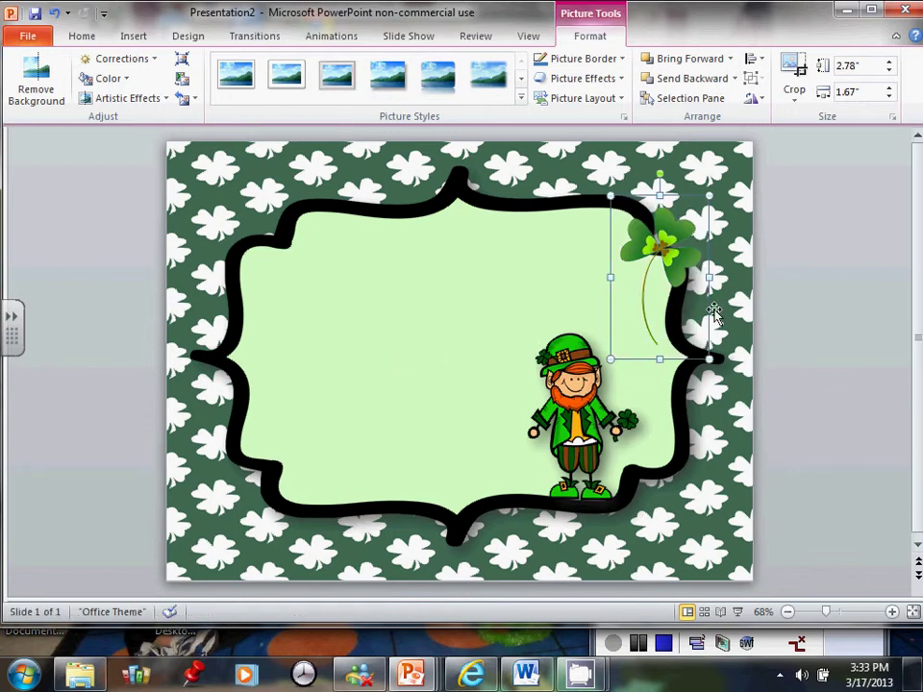
left_click(834, 301)
- Move the shamrock to the frame's lower left corner and reduce it to about 2.14" high by 1.29" wide
left_click_drag(644, 269, 332, 410)
left_click_drag(288, 348, 310, 386)
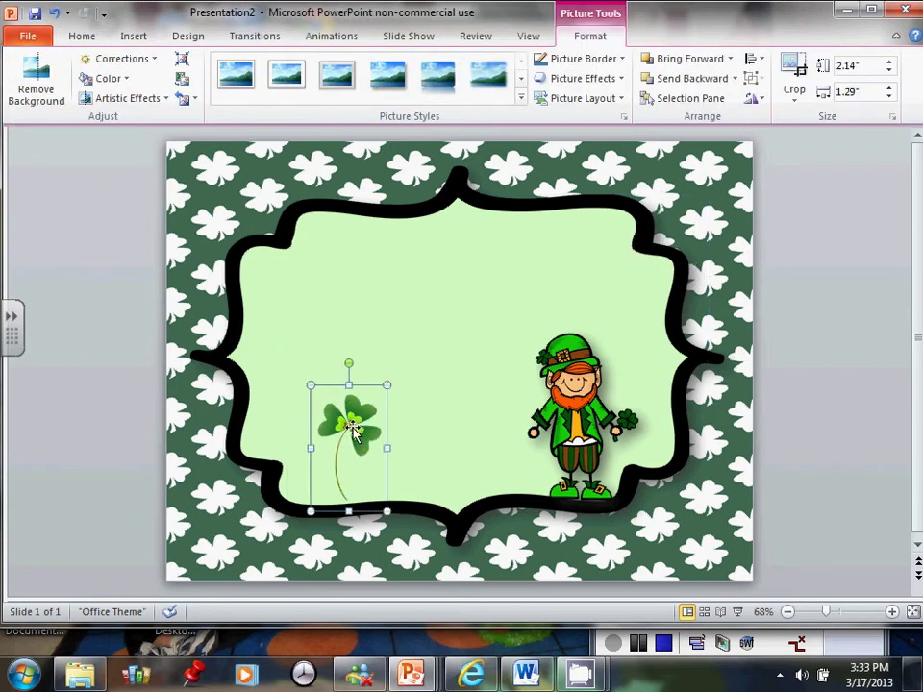
left_click_drag(353, 431, 325, 439)
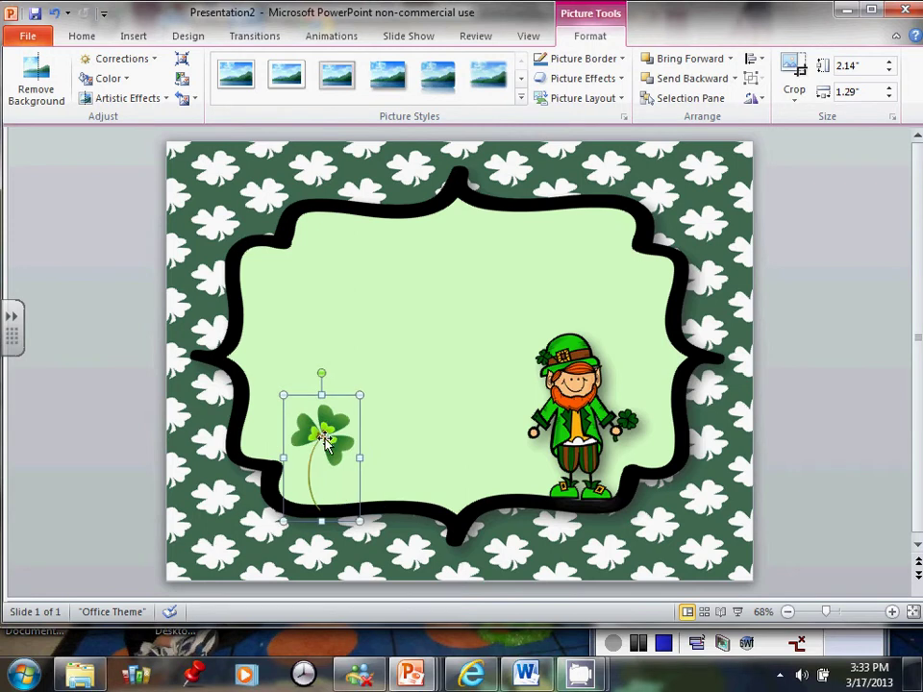
left_click(885, 405)
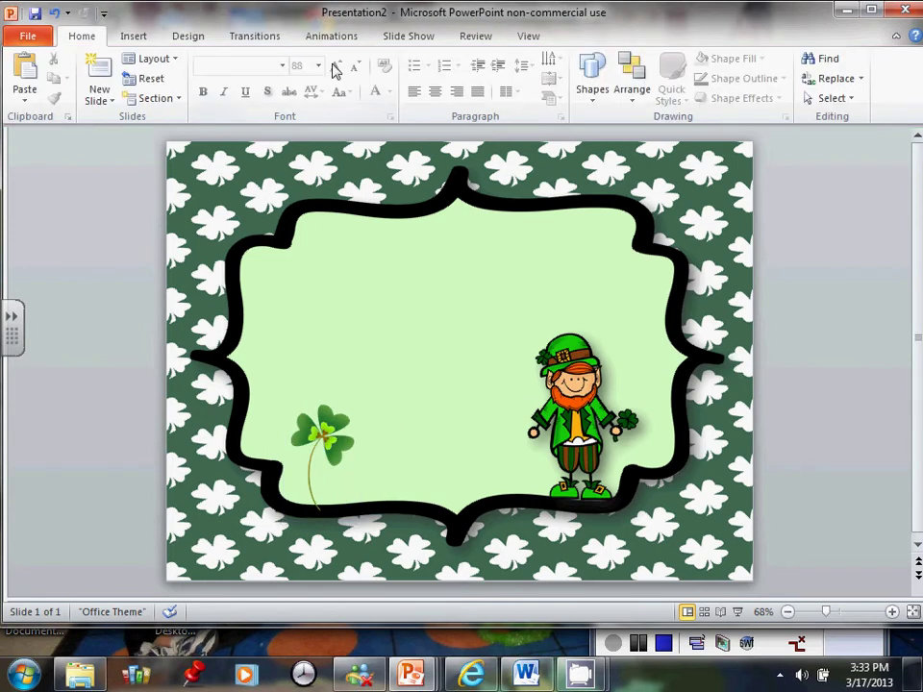
- Add a text box across the upper part of the green frame, using the Janda Manatee Solid font at size 88
left_click(138, 35)
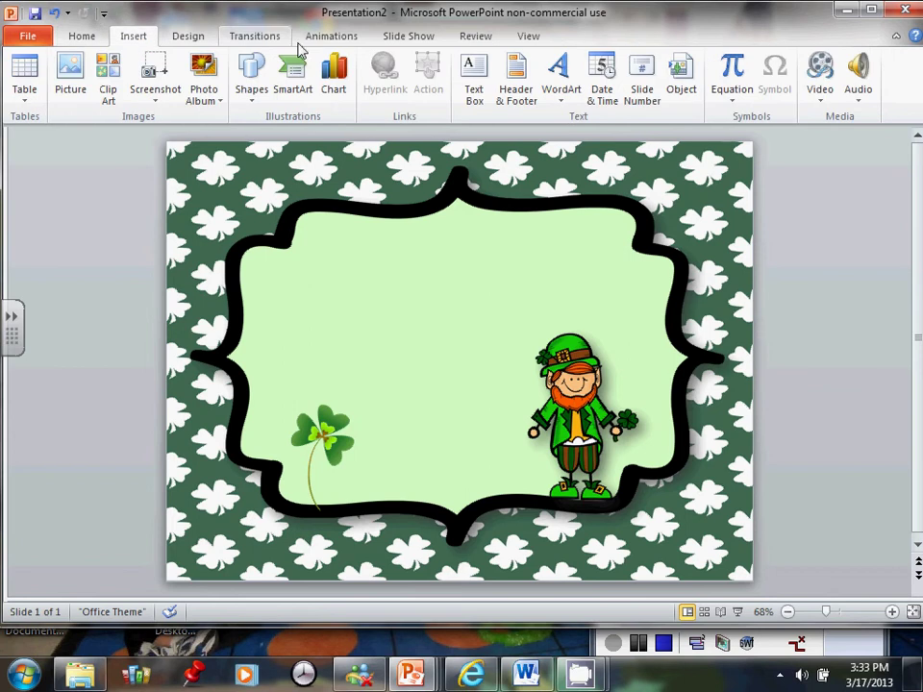
left_click(474, 79)
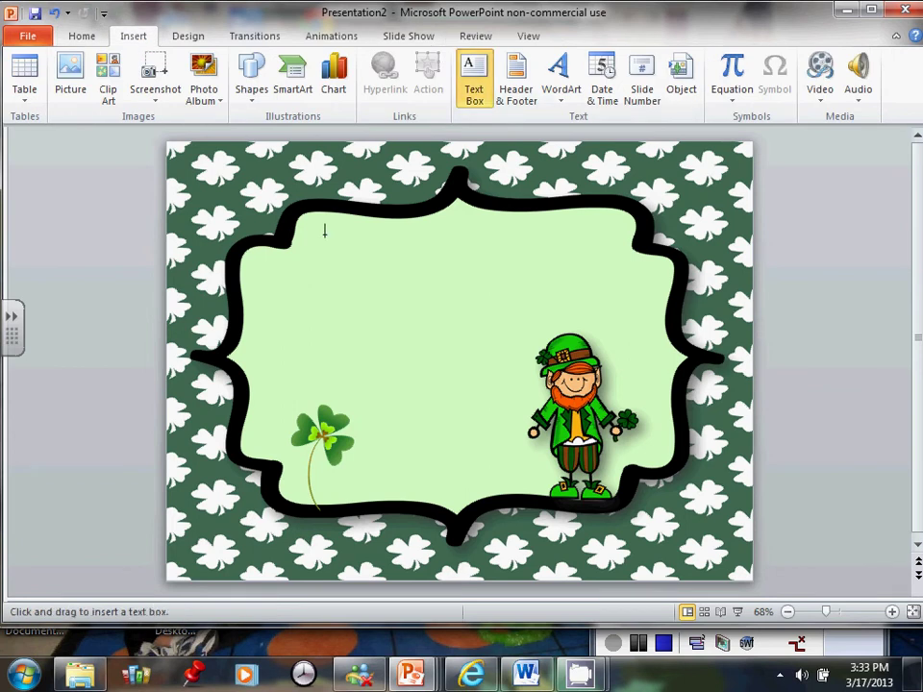
left_click_drag(284, 231, 656, 338)
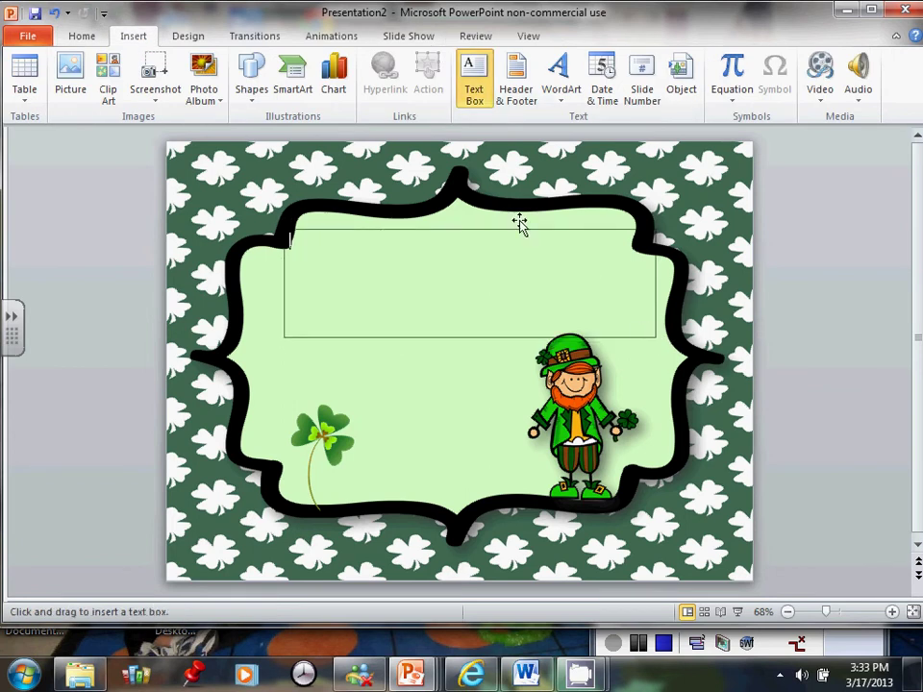
left_click(282, 66)
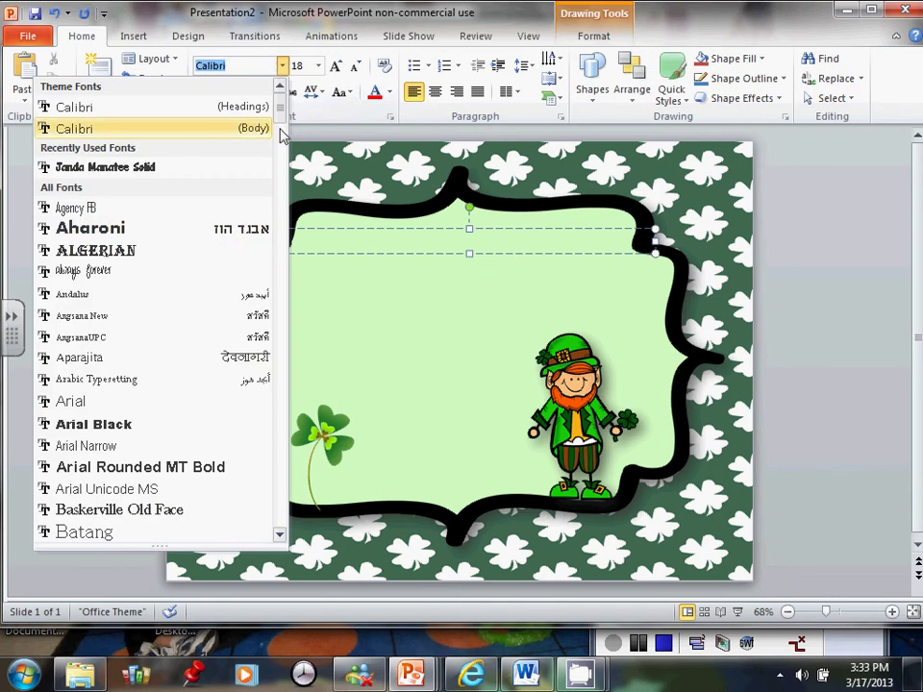
left_click(165, 167)
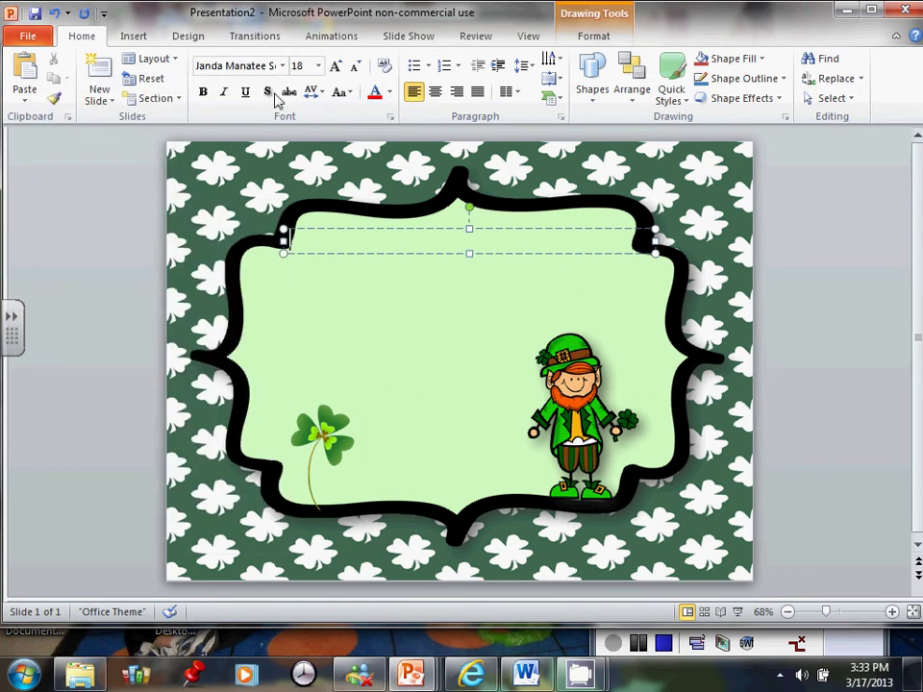
left_click(321, 65)
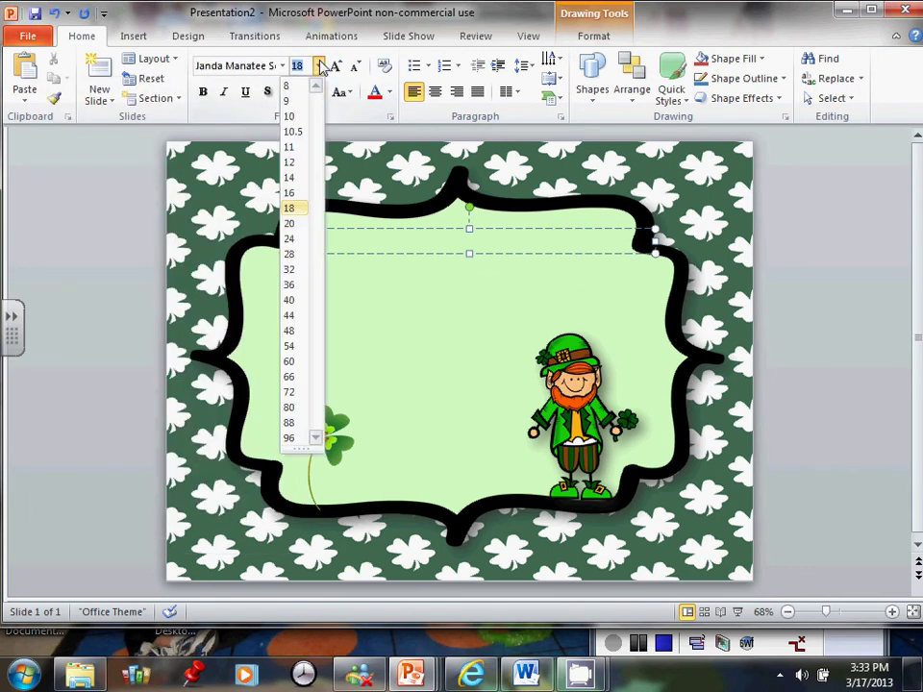
left_click(289, 424)
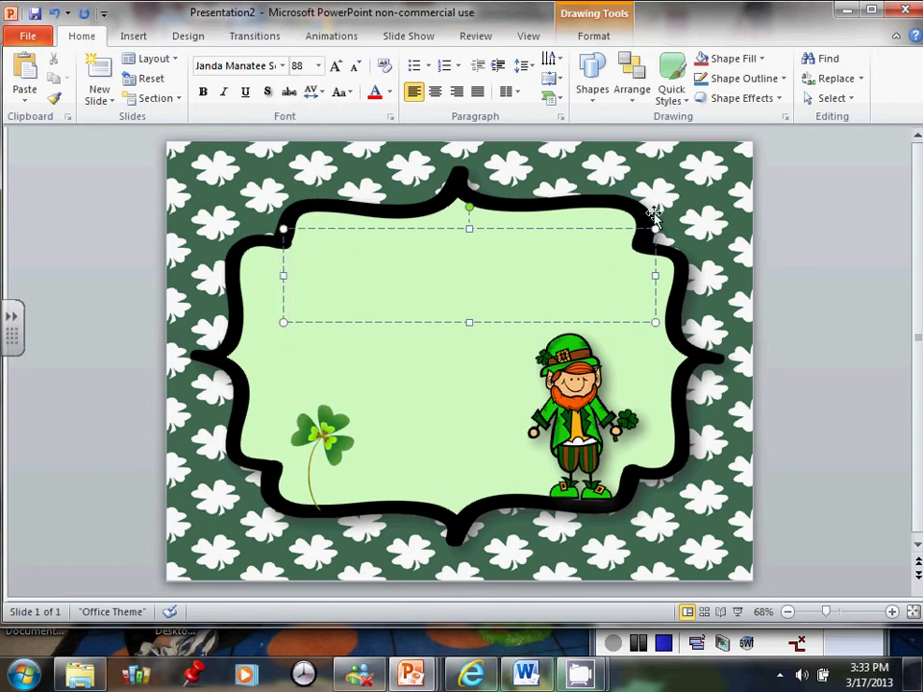
- Enter the title "March Fun!" in the text box and shift it slightly down and left to center it
type("M")
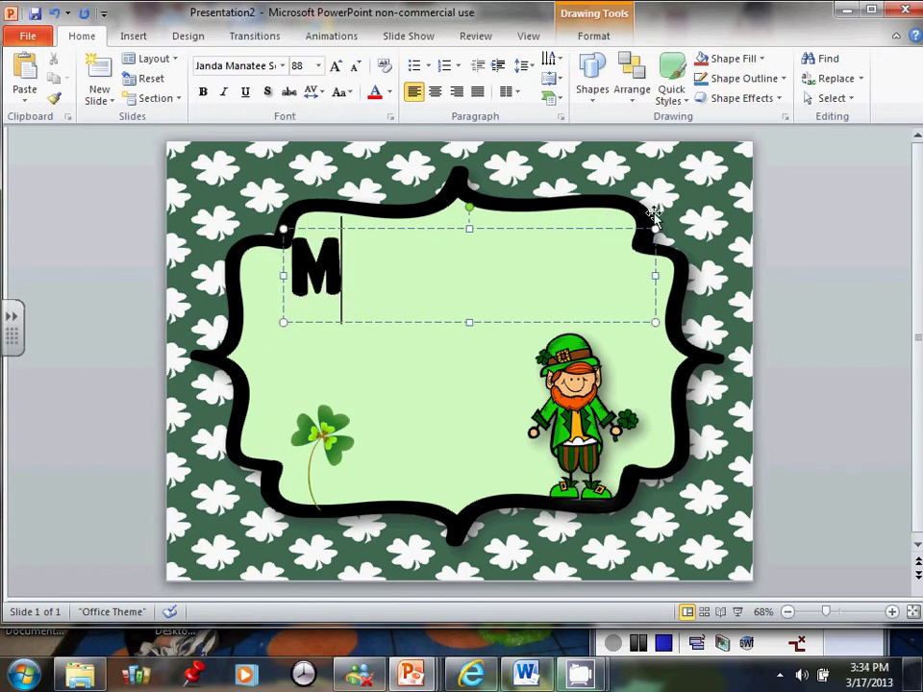
type("arch ")
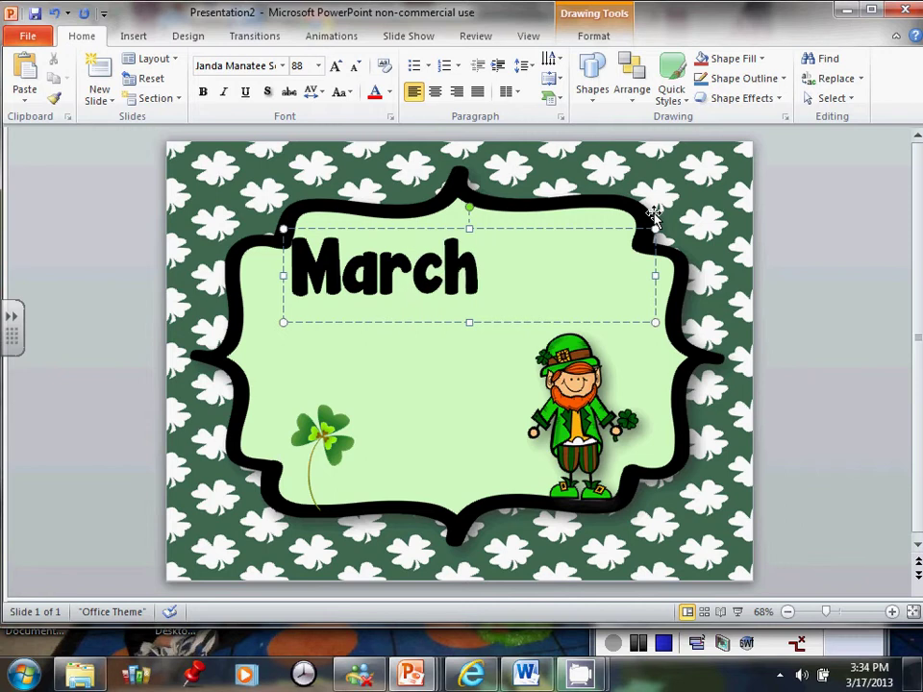
type("Fun")
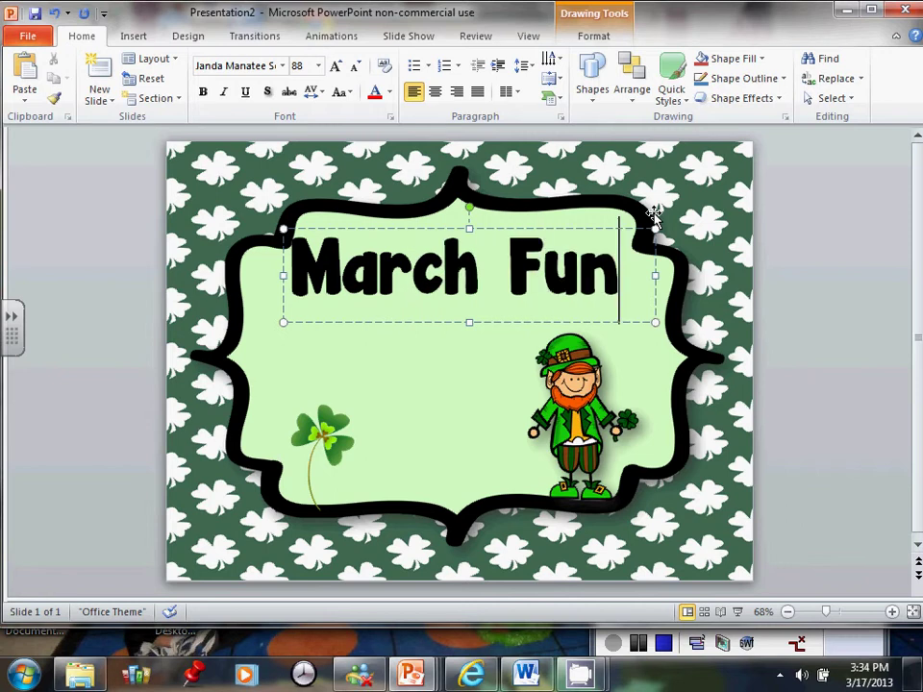
type("!")
left_click(491, 229)
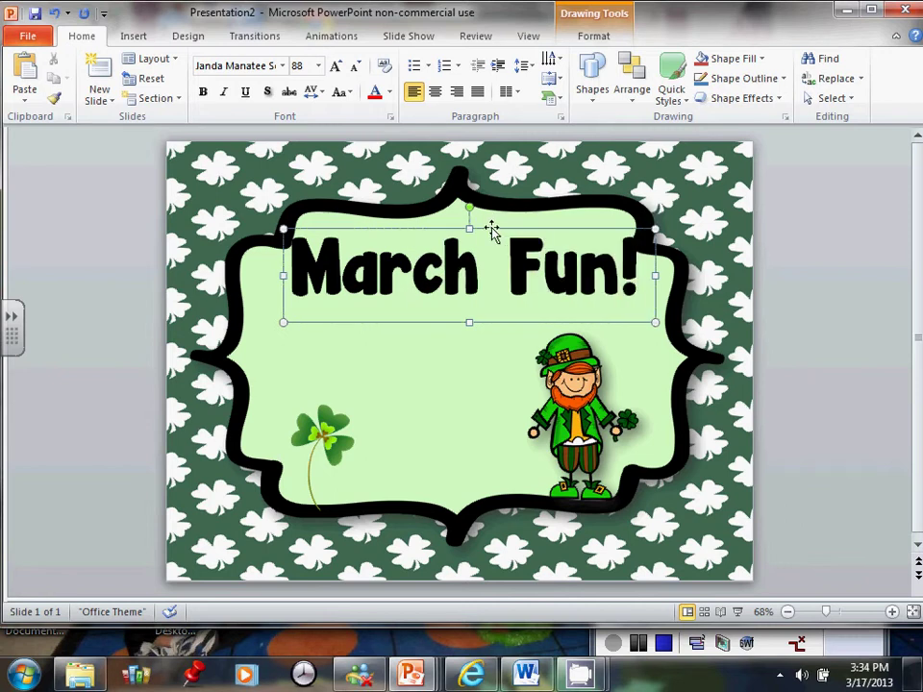
left_click_drag(490, 228, 476, 248)
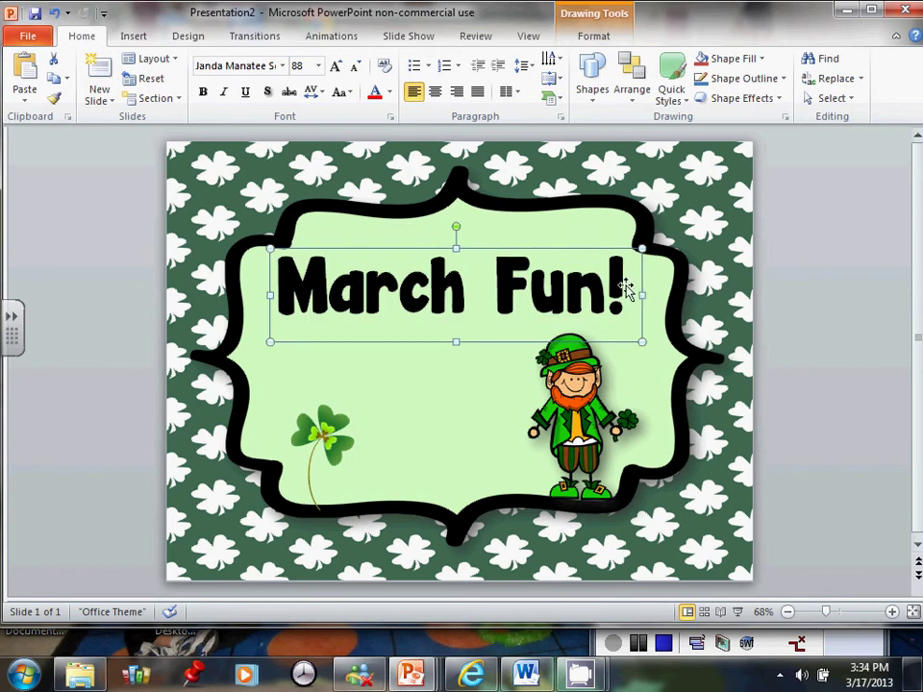
- Apply a text shadow to the whole "March Fun!" title
left_click_drag(623, 285, 274, 289)
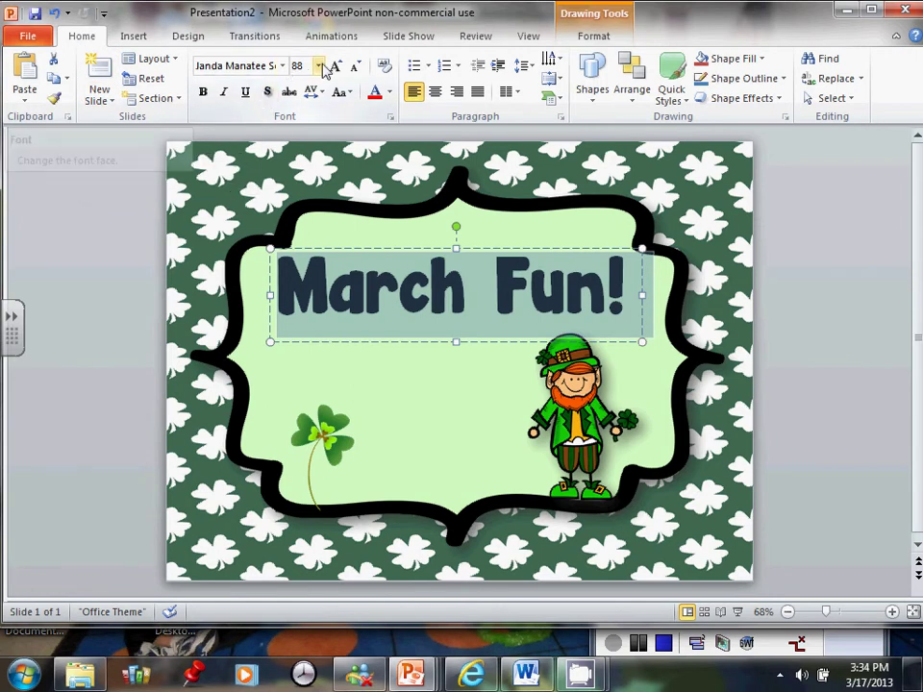
left_click(269, 93)
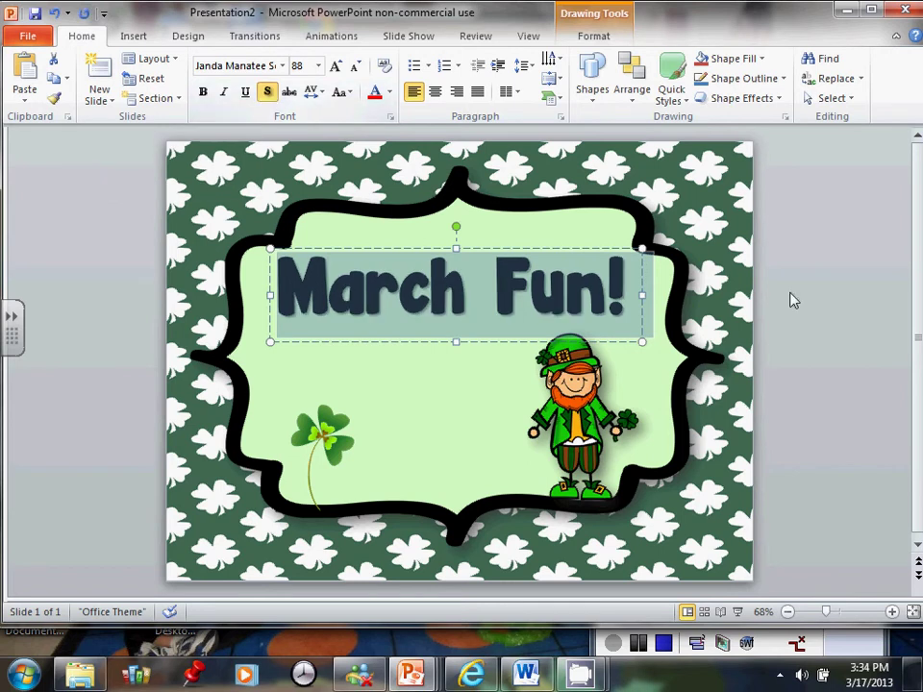
left_click(839, 303)
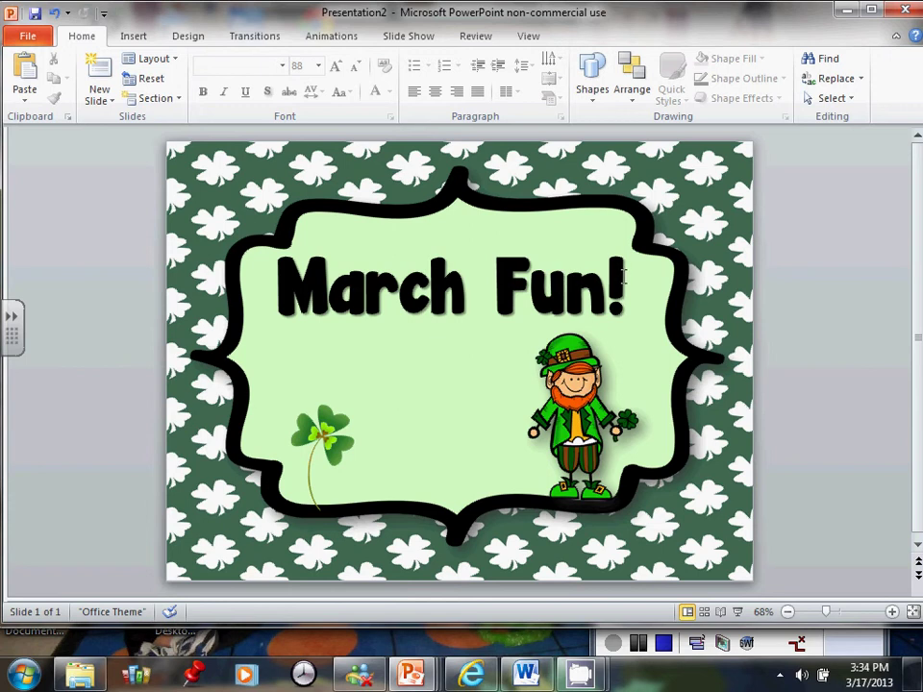
- Apply a green glow variation from the third preset row to the whole "March Fun!" title and deselect it
mouse_move(625, 278)
left_mouse_down()
mouse_move(592, 286)
mouse_move(402, 284)
left_mouse_up()
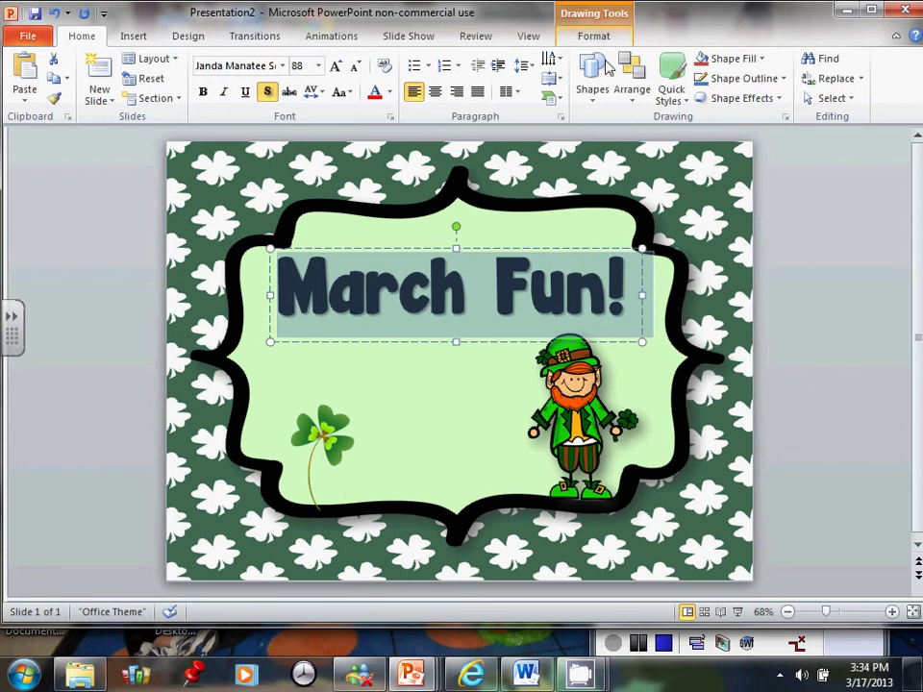
left_click(620, 17)
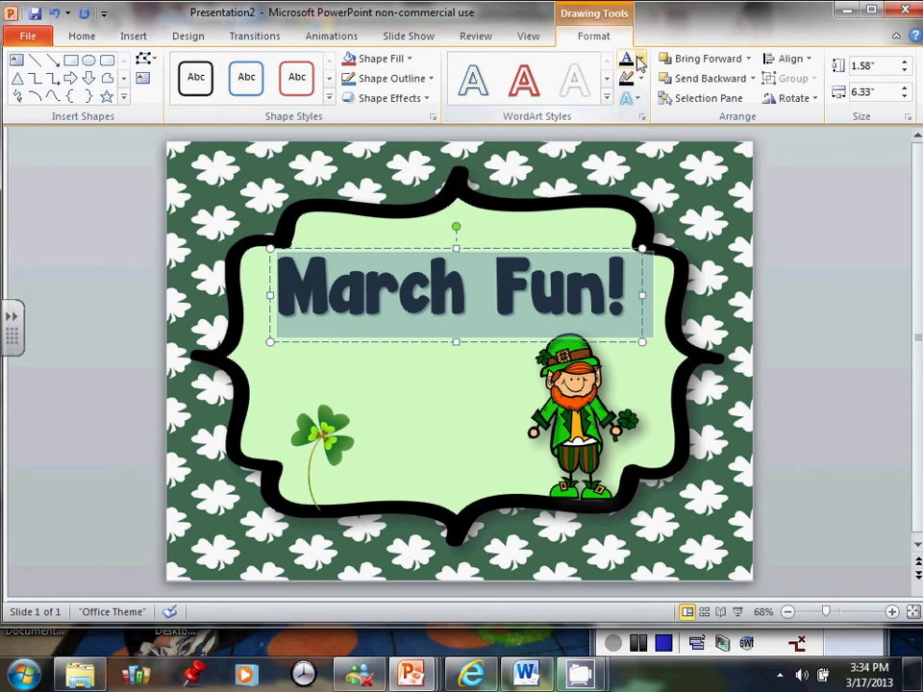
left_click(638, 99)
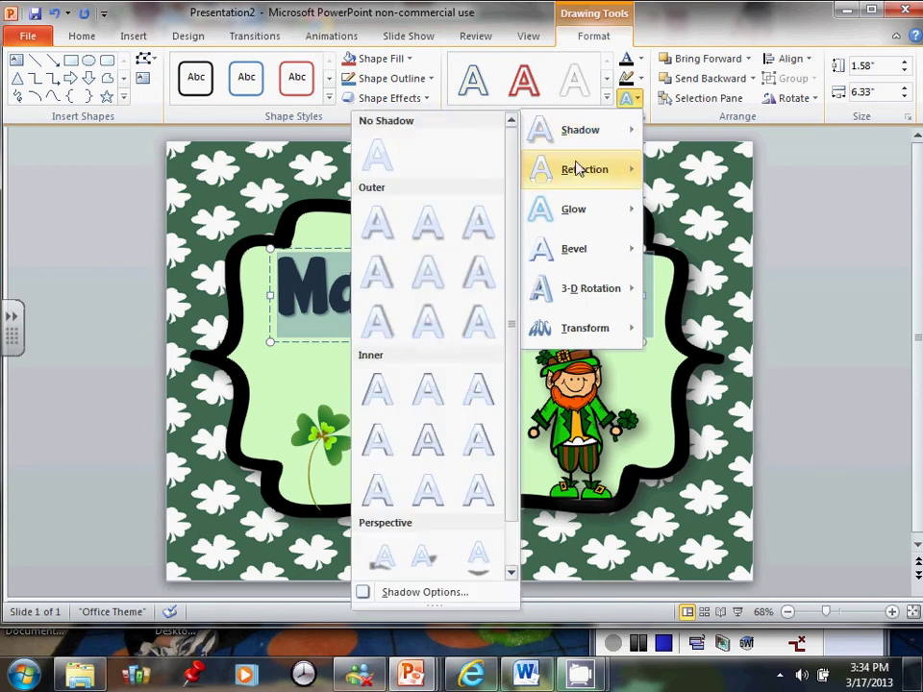
mouse_move(589, 142)
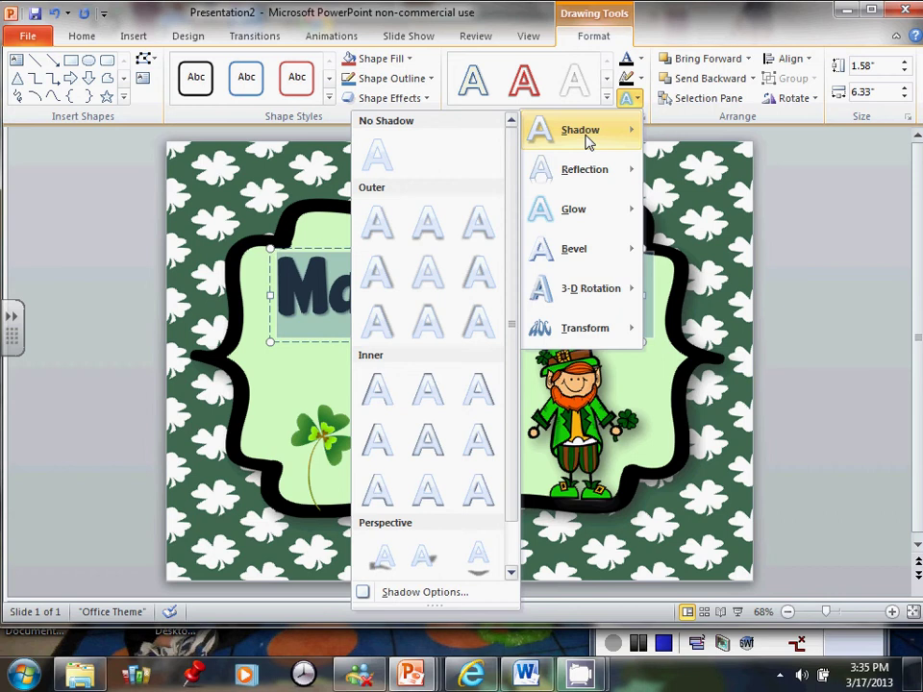
mouse_move(582, 178)
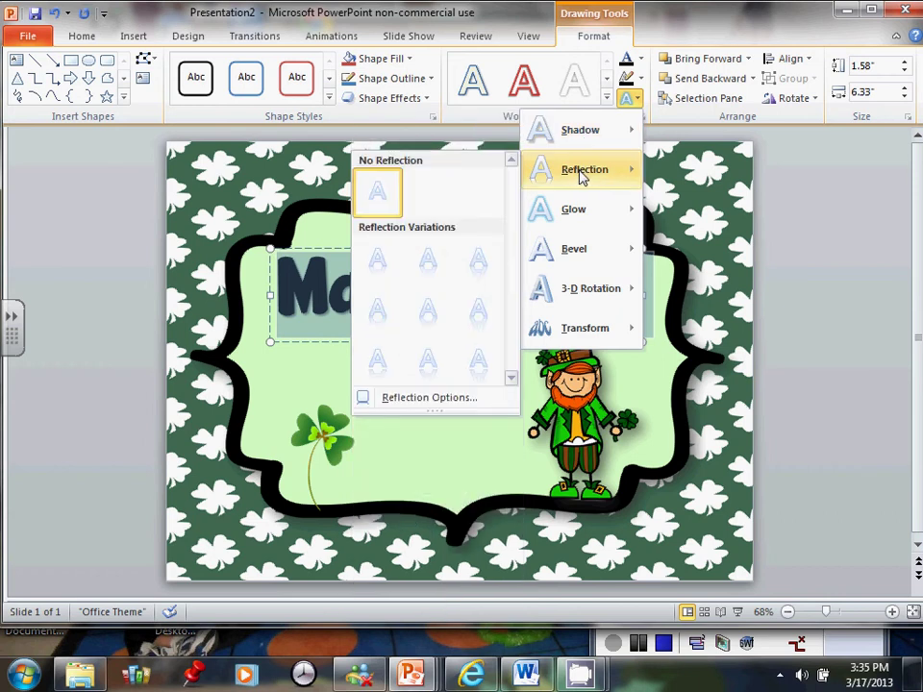
mouse_move(575, 210)
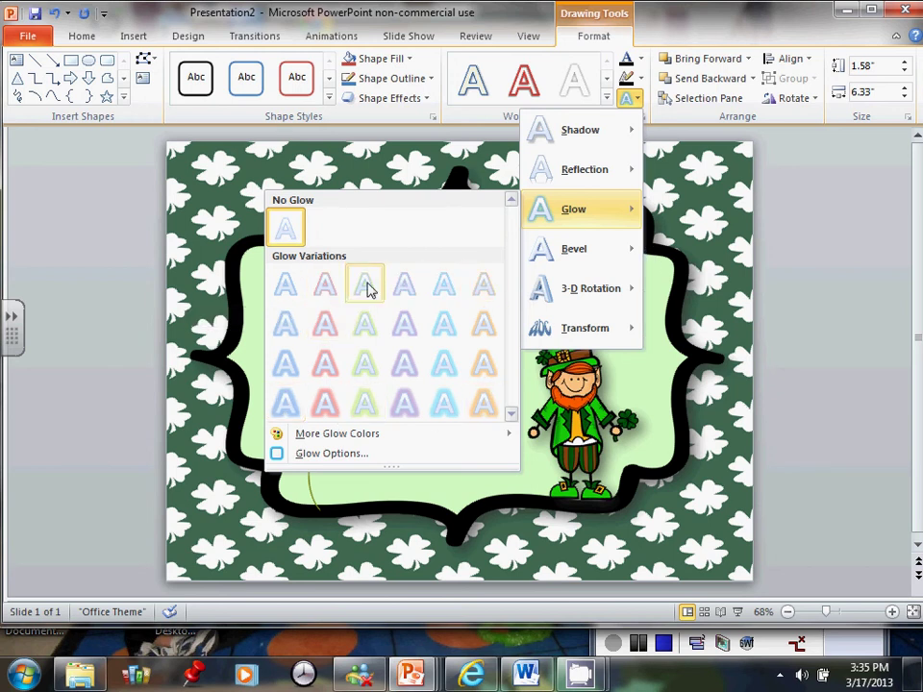
mouse_move(370, 435)
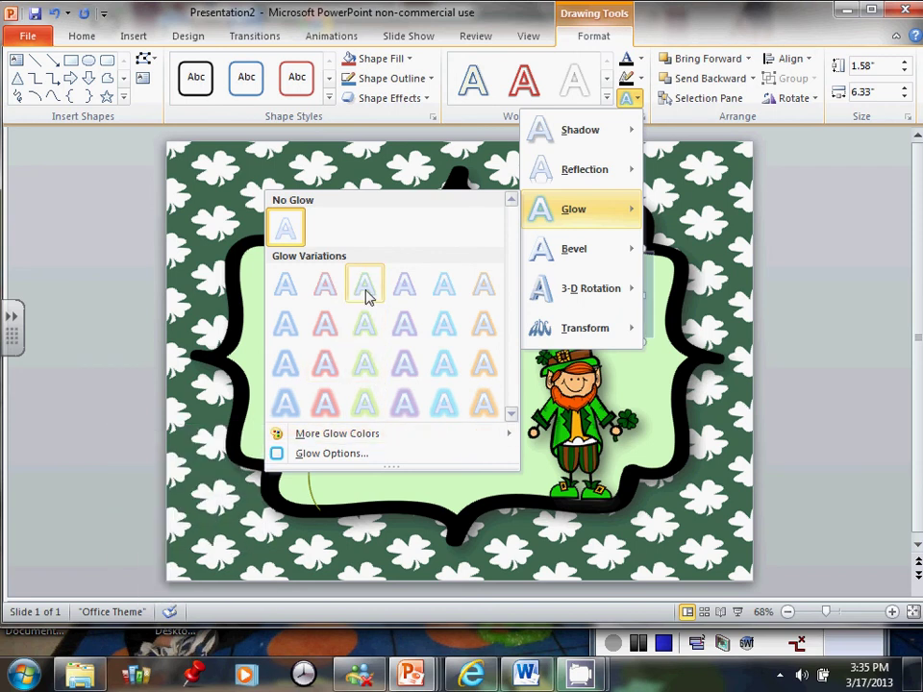
left_click(364, 364)
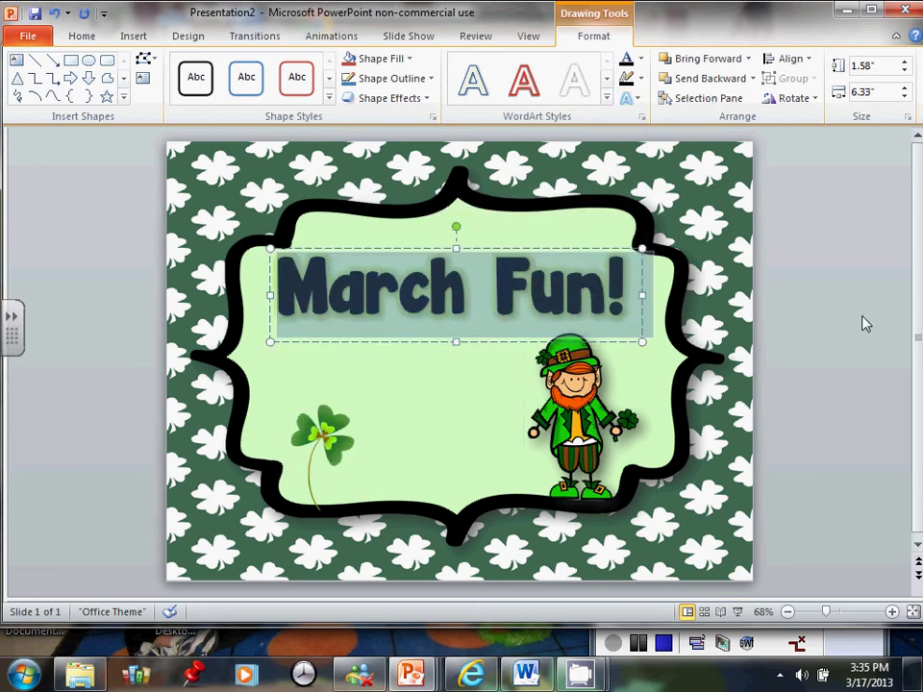
left_click(808, 324)
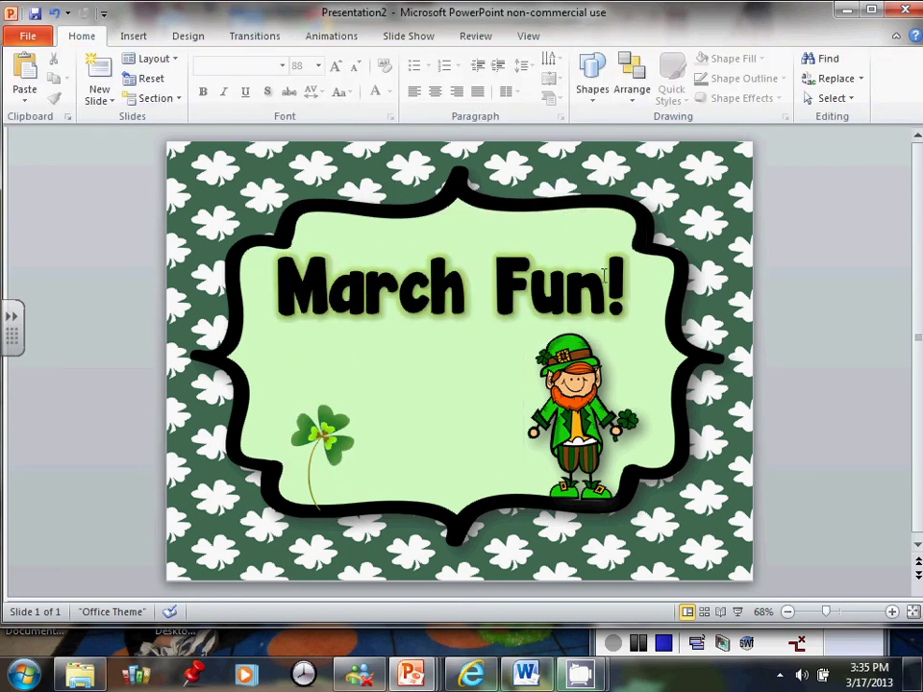